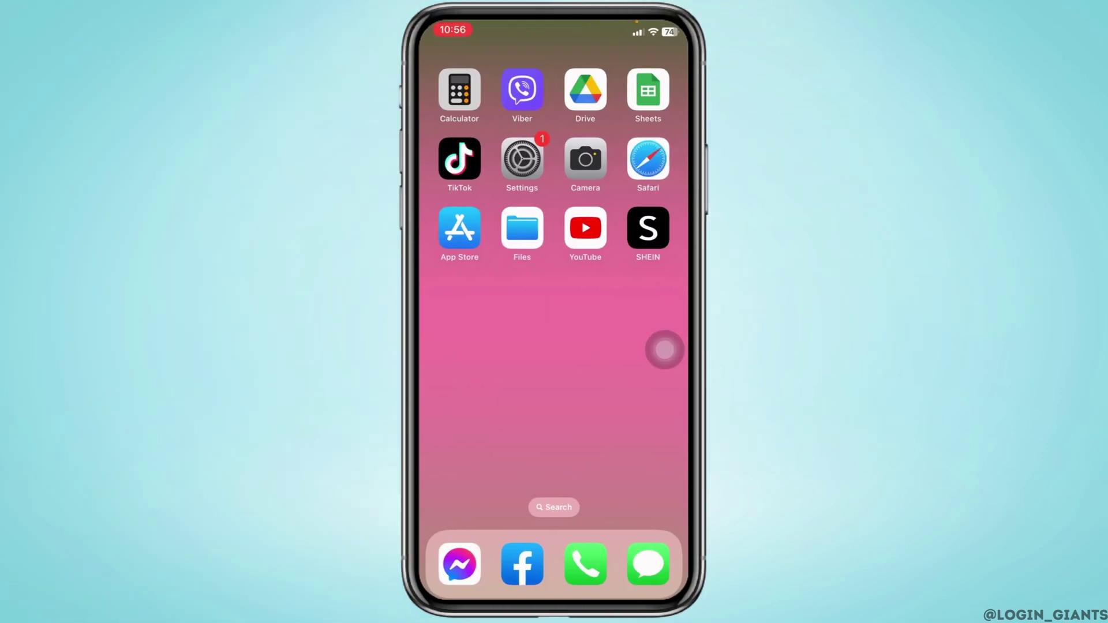
Launch SHEIN and go to the Me tab's account profile page.
{"action": "left_click", "coordinate": [649, 232]}
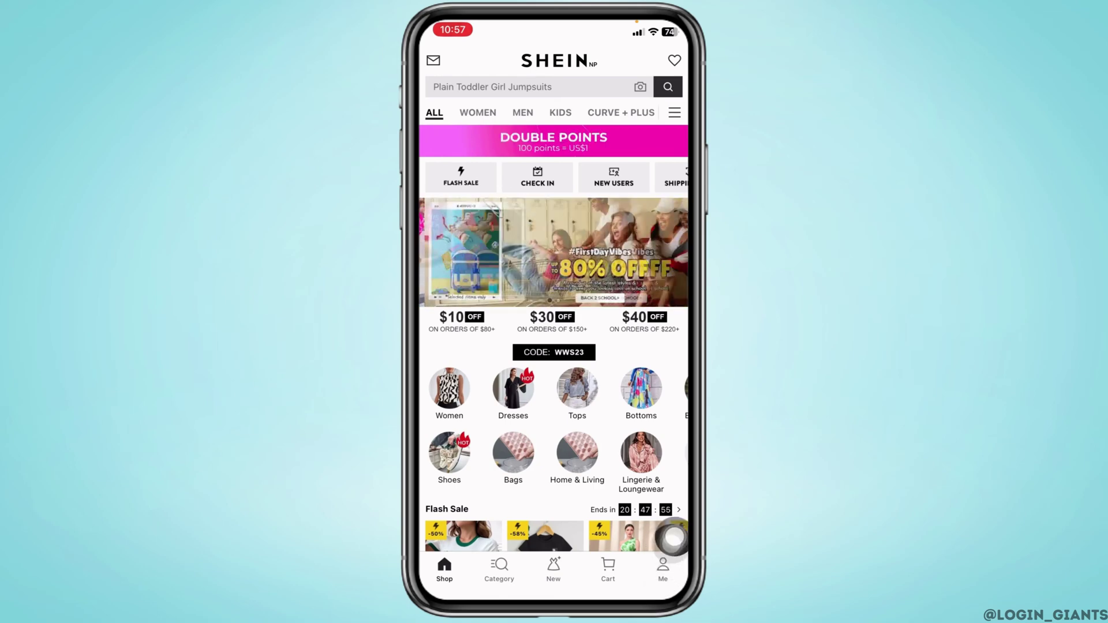
{"action": "left_click", "coordinate": [662, 570]}
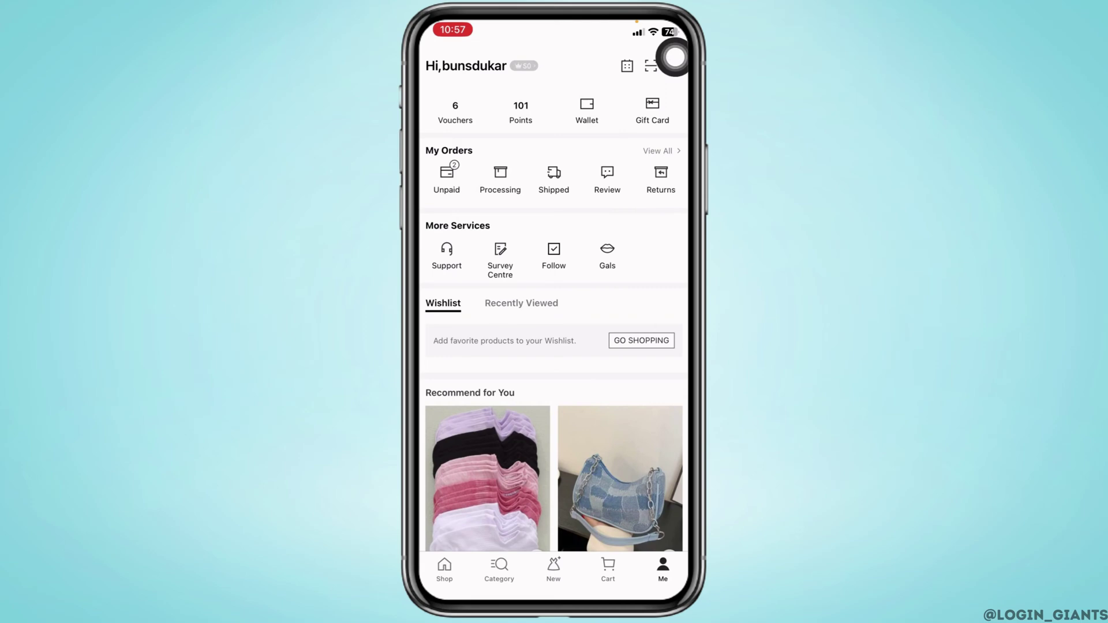
Go from settings through Manage My Account to the Delete Account page.
{"action": "left_click", "coordinate": [675, 66]}
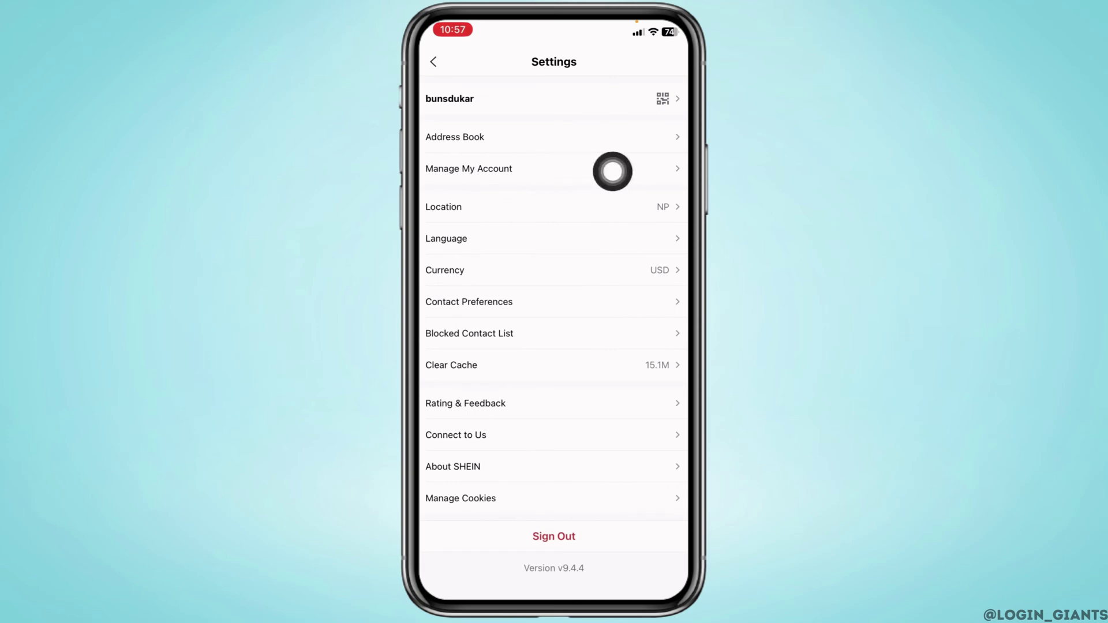
{"action": "left_click", "coordinate": [664, 170]}
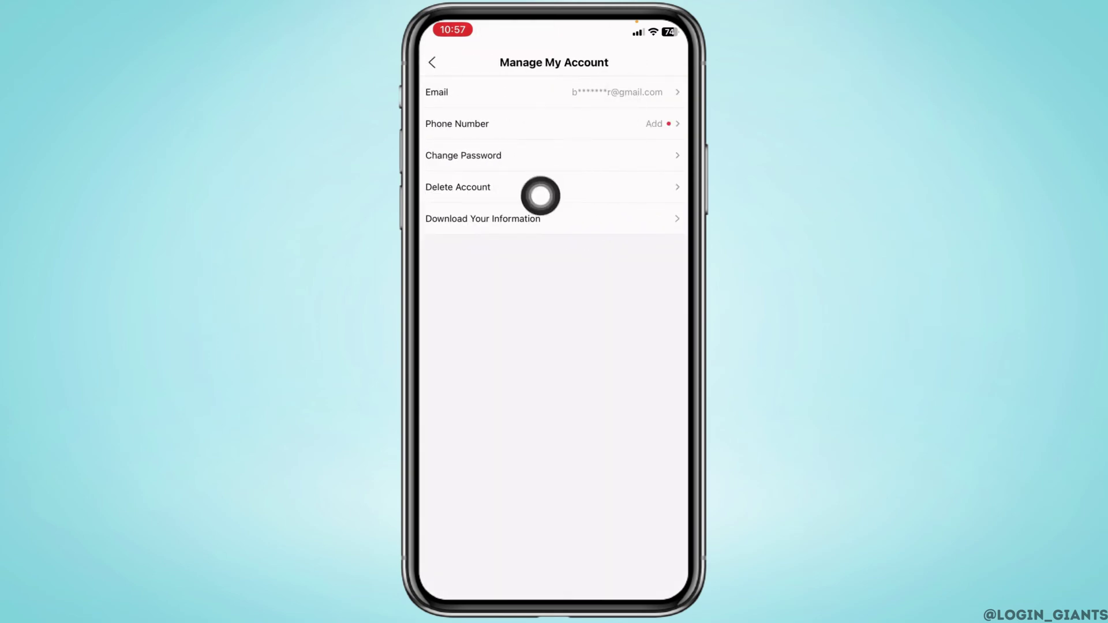
{"action": "left_click", "coordinate": [664, 191]}
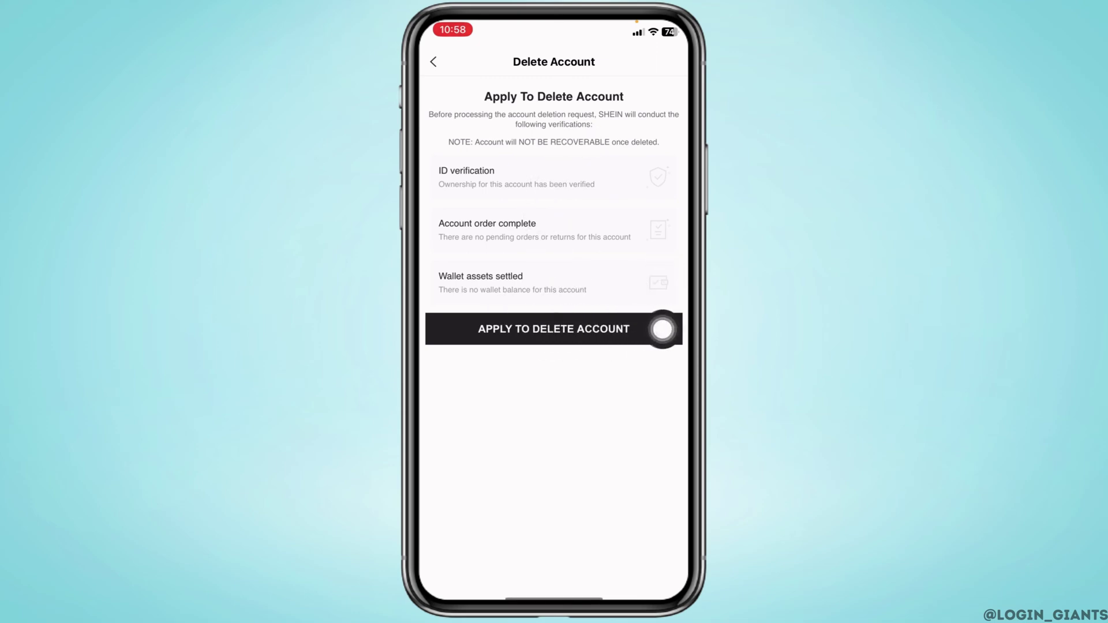
Submit the account deletion request with APPLY TO DELETE ACCOUNT.
{"action": "left_click", "coordinate": [664, 329]}
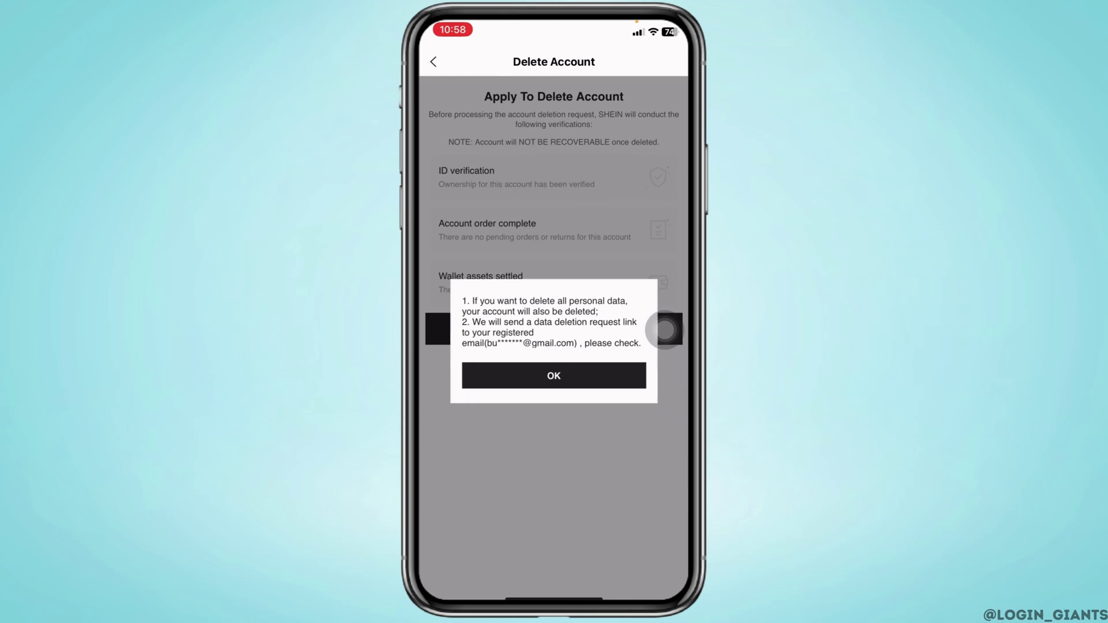
Dismiss the deletion notice and open SHEIN's Personal Data Deletion Request email in Gmail.
{"action": "left_click", "coordinate": [571, 378]}
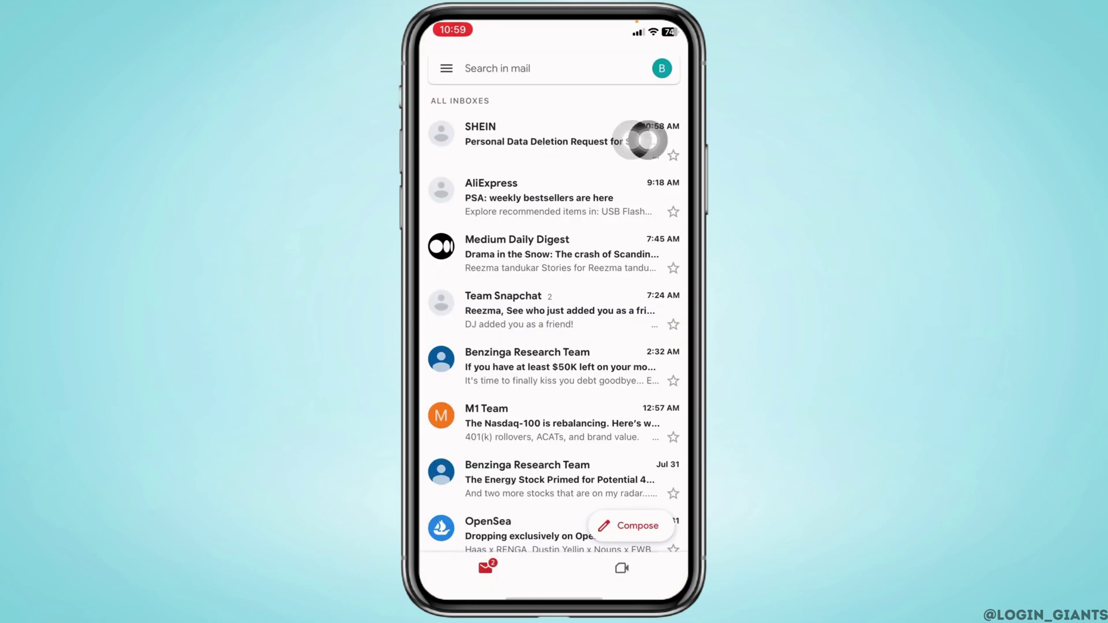
{"action": "left_click", "coordinate": [663, 139]}
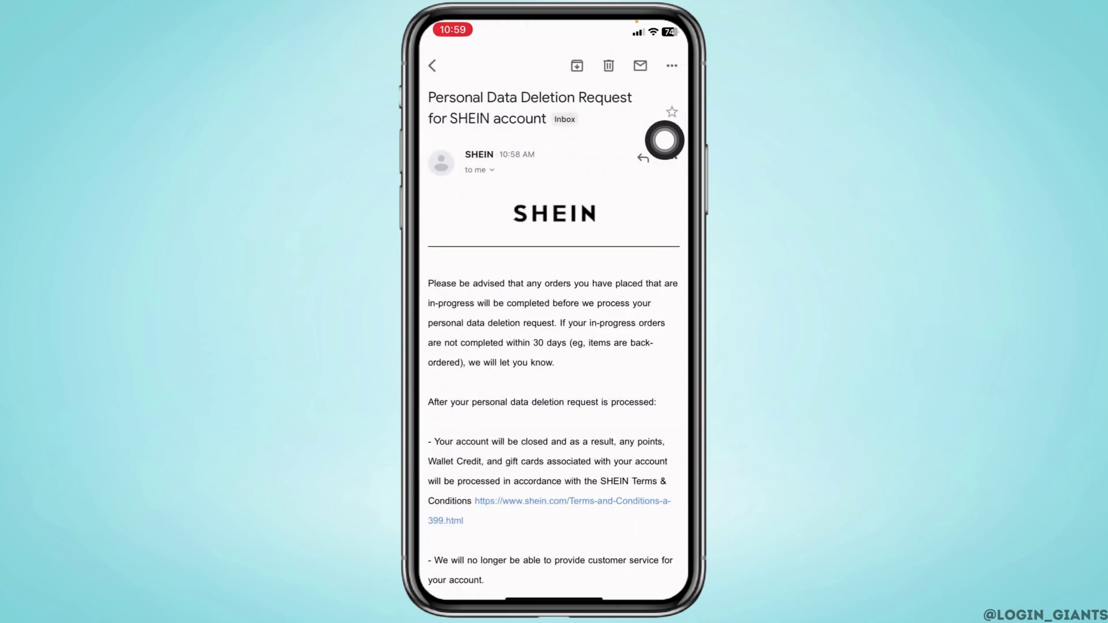
{"action": "scroll", "coordinate": [555, 347], "scroll_direction": "down", "scroll_amount": 15}
{"action": "scroll", "coordinate": [554, 346], "scroll_direction": "up", "scroll_amount": 5}
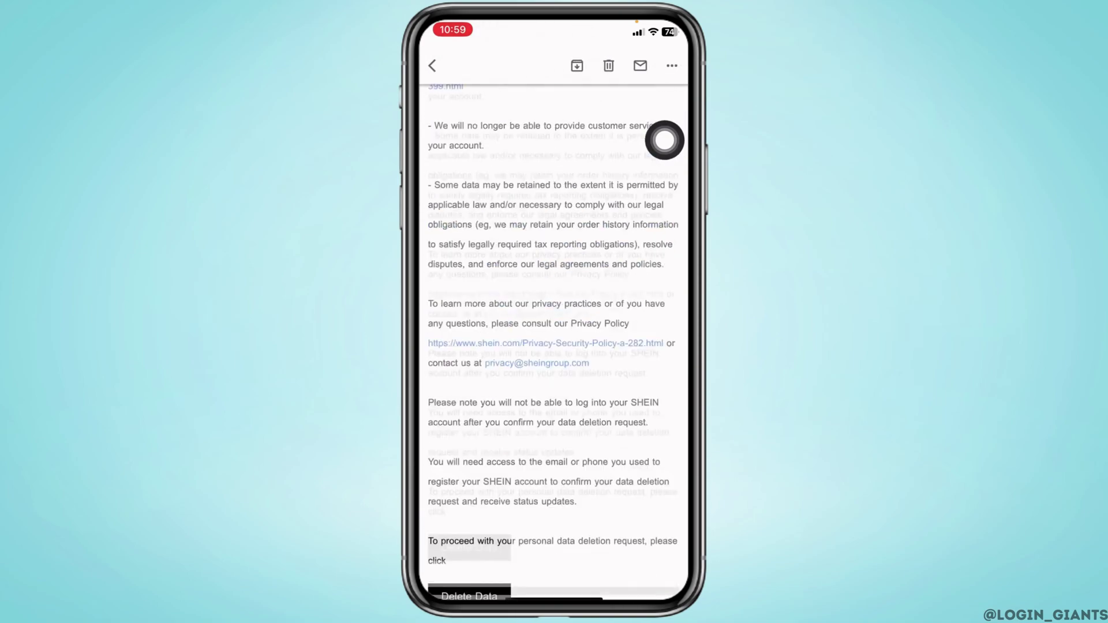
{"action": "scroll", "coordinate": [665, 140], "scroll_direction": "up", "scroll_amount": 5}
{"action": "scroll", "coordinate": [665, 139], "scroll_direction": "down", "scroll_amount": 10}
{"action": "scroll", "coordinate": [664, 138], "scroll_direction": "down", "scroll_amount": 5}
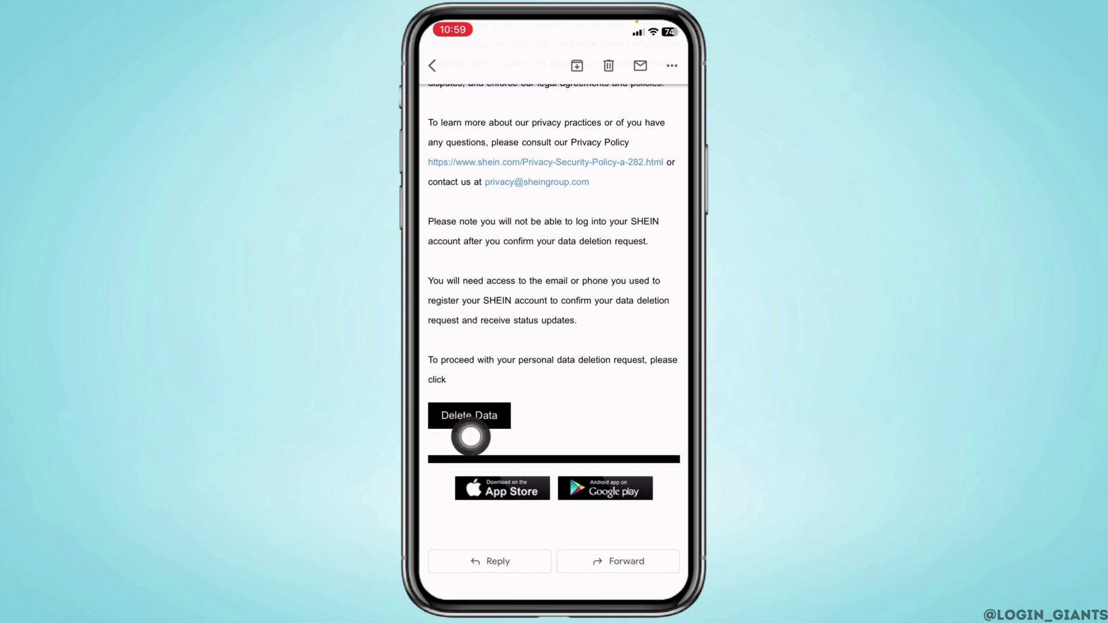
Confirm the deletion through the email's Delete Data link, opening shein.com signed out.
{"action": "left_click", "coordinate": [469, 416]}
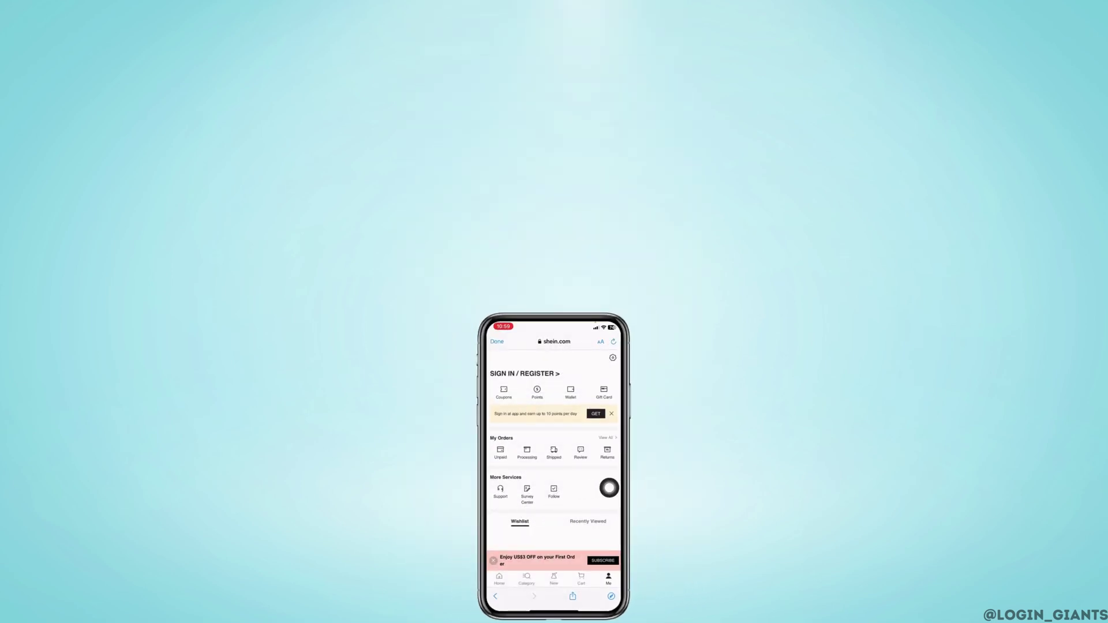